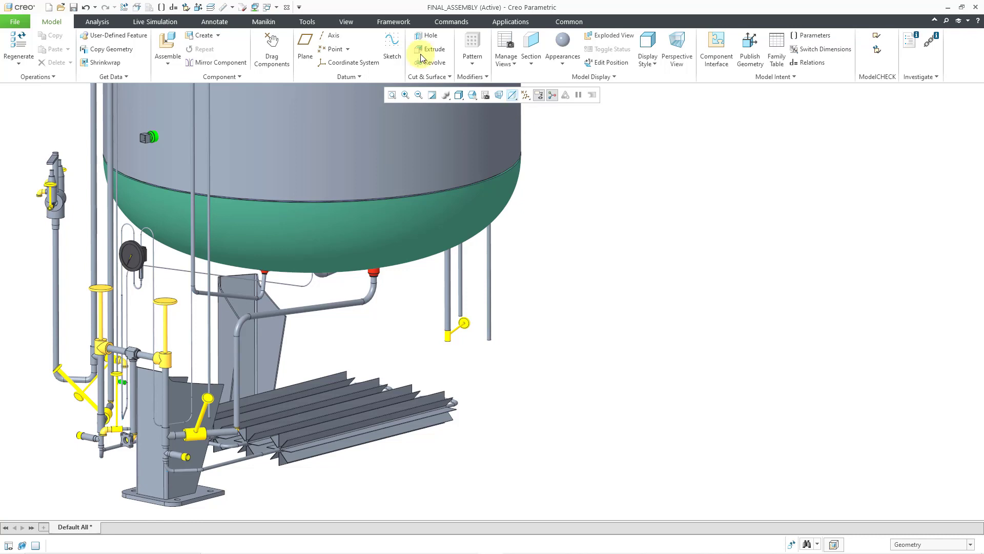
Retrieve the user symbol nfpa.sym and open its definition for redefining.
left_click(218, 22)
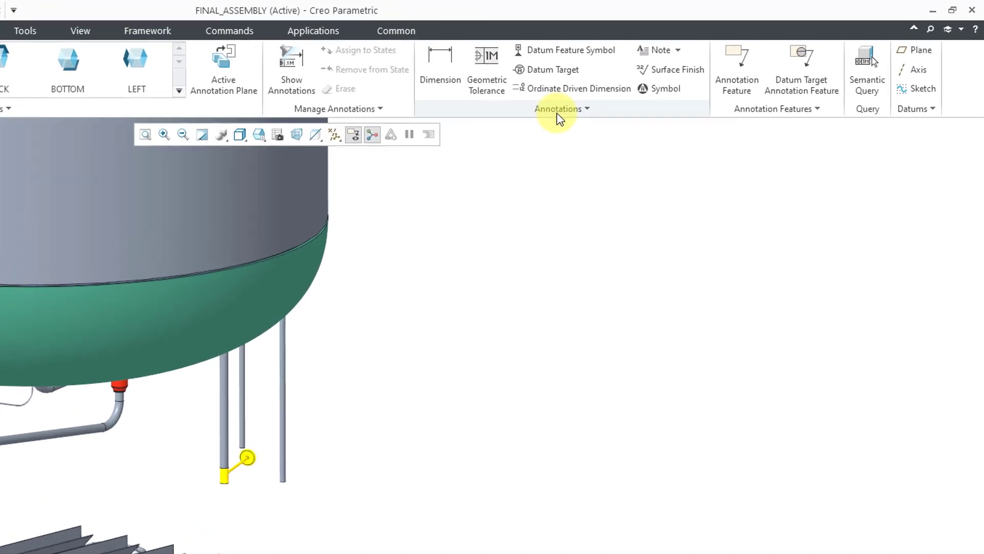
left_click(682, 78)
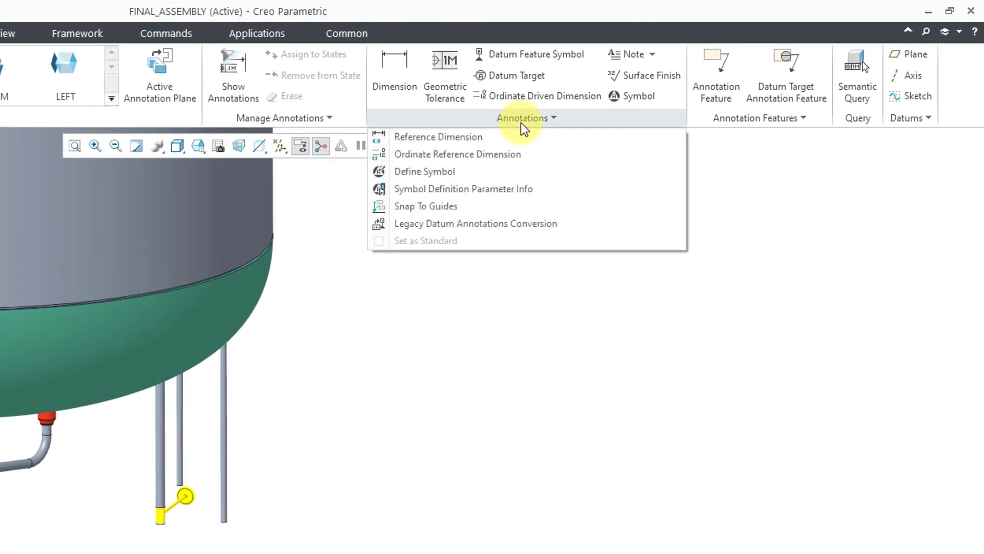
left_click(516, 171)
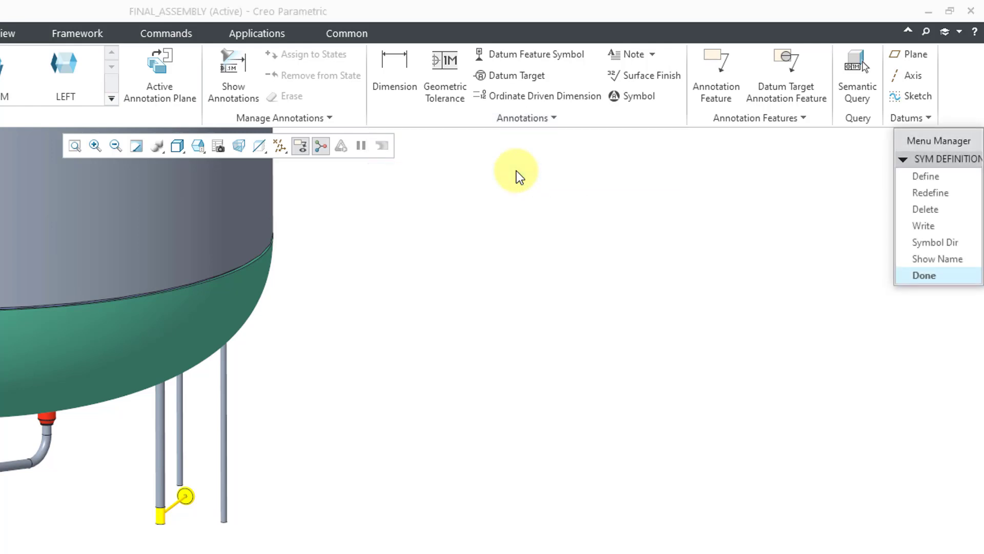
left_click(910, 193)
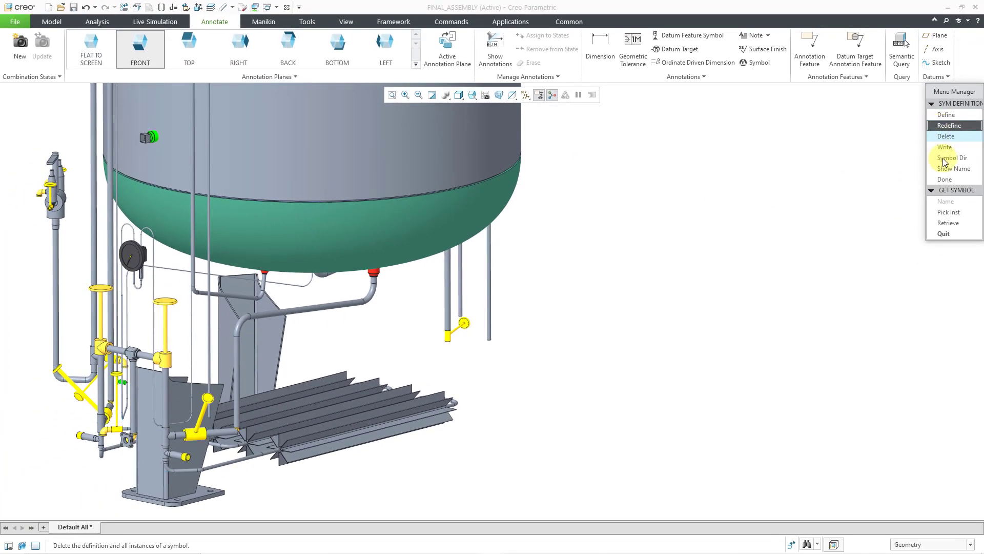
left_click(949, 222)
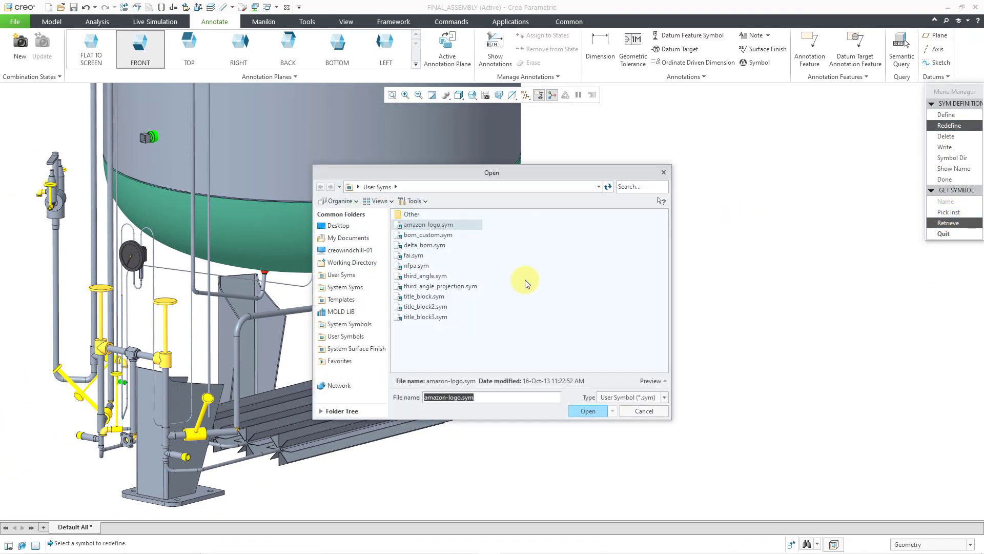
left_click(419, 265)
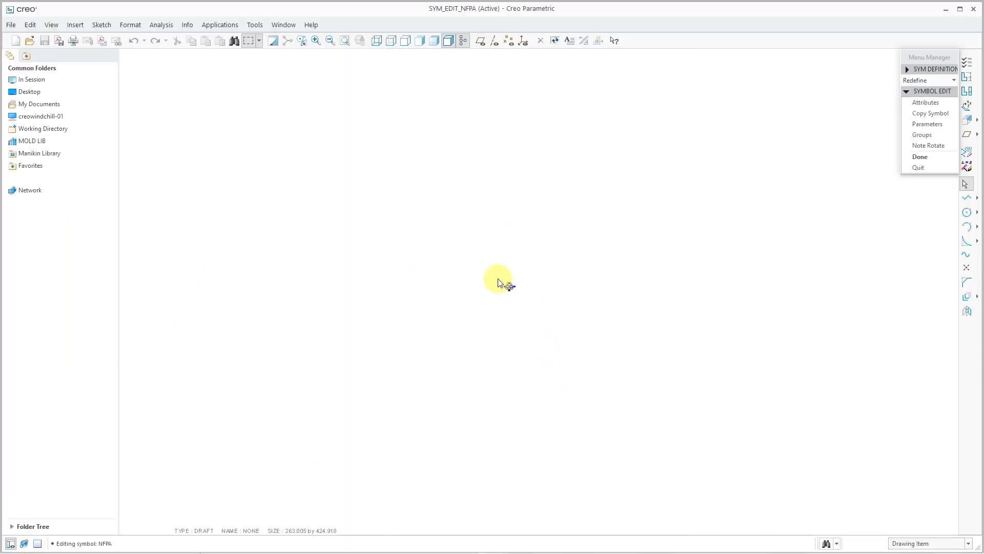
scroll(543, 266, "up", 8)
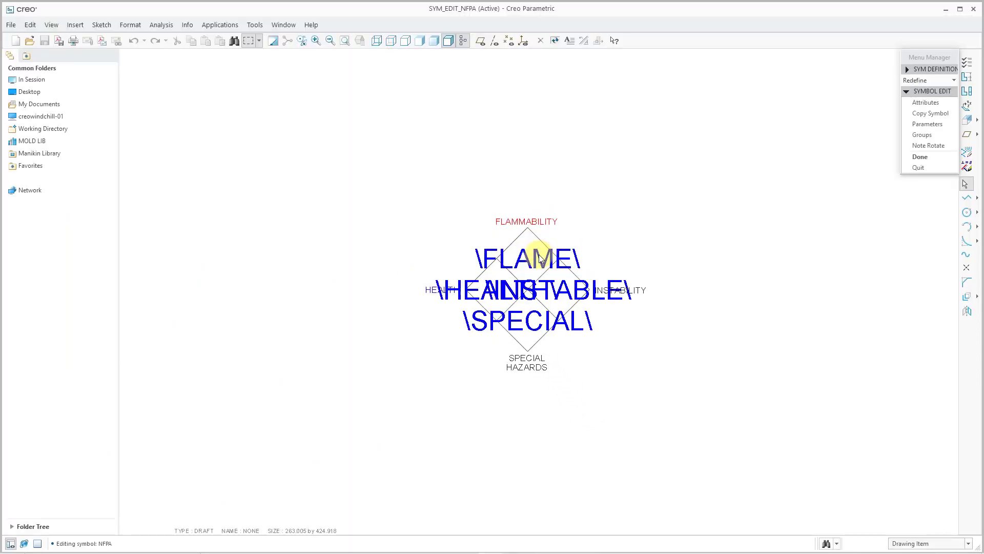
In the symbol's attributes, assign the FLAME variable text the parameter name FLAMMABILITY_HAZARD with parameter type Integer.
left_click(926, 102)
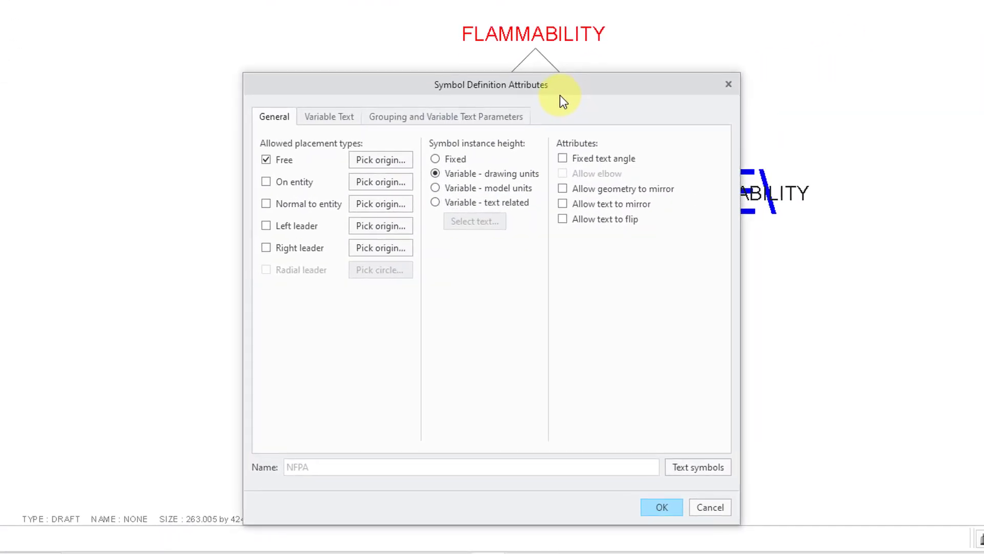
left_click(501, 120)
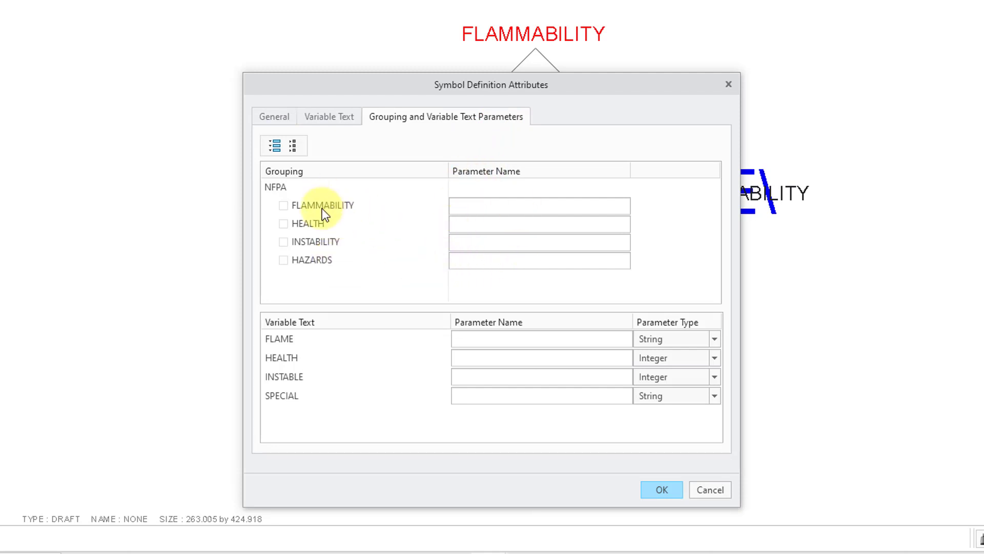
left_click_drag(376, 282, 475, 345)
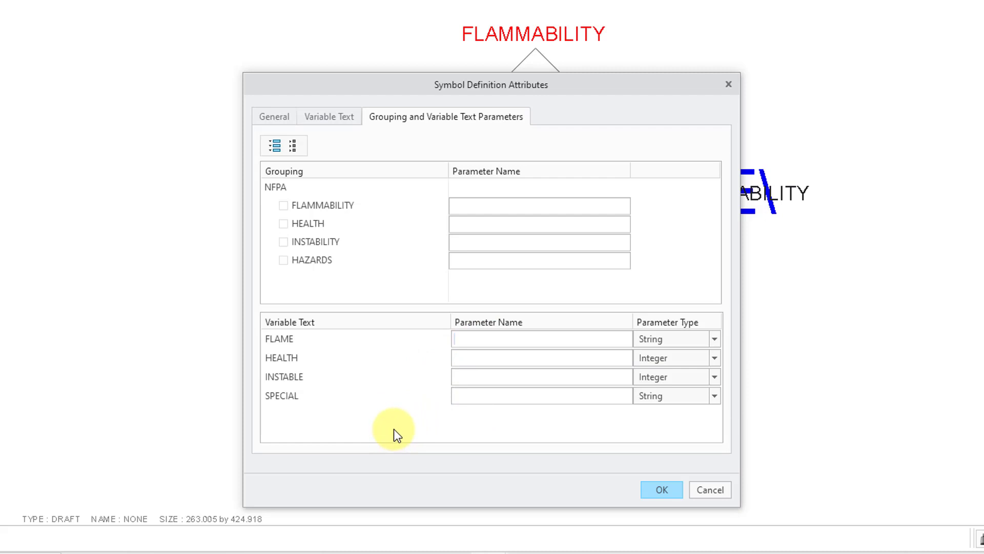
type("FLAMMABILITY_HAZARD")
left_click(691, 340)
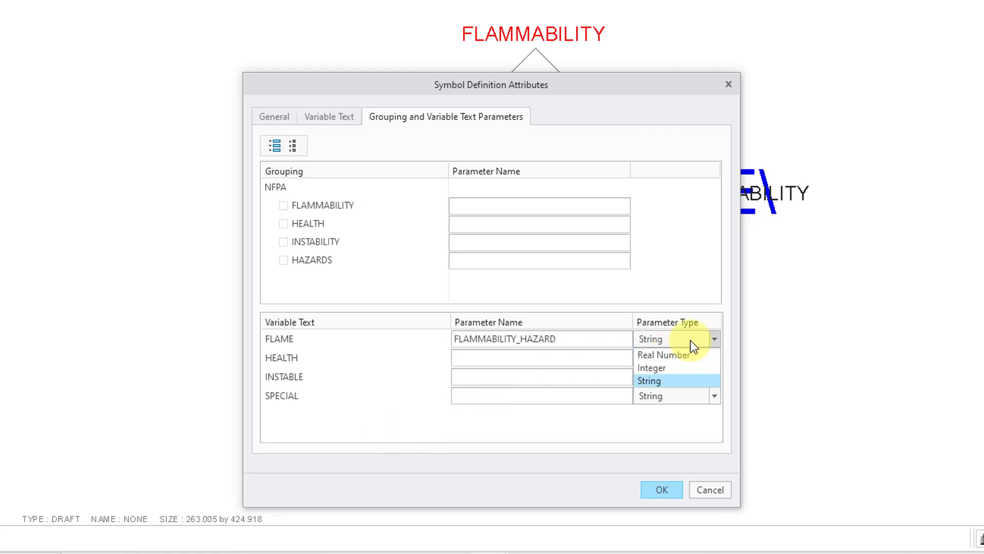
left_click(686, 367)
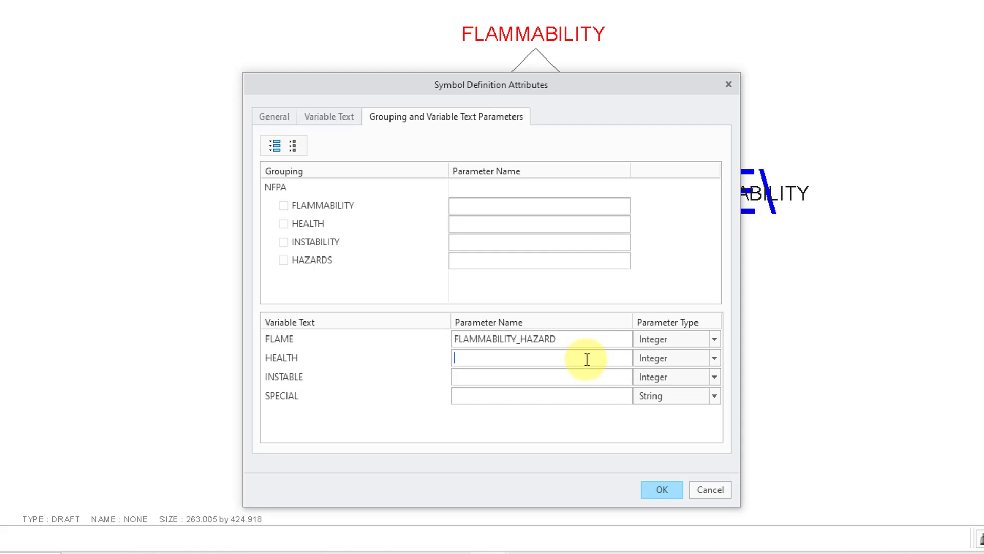
Assign the parameter names HEALTH_HAZARD to the HEALTH variable text and STABILITY_HAZARD to INSTABLE.
key("Tab")
type("HE")
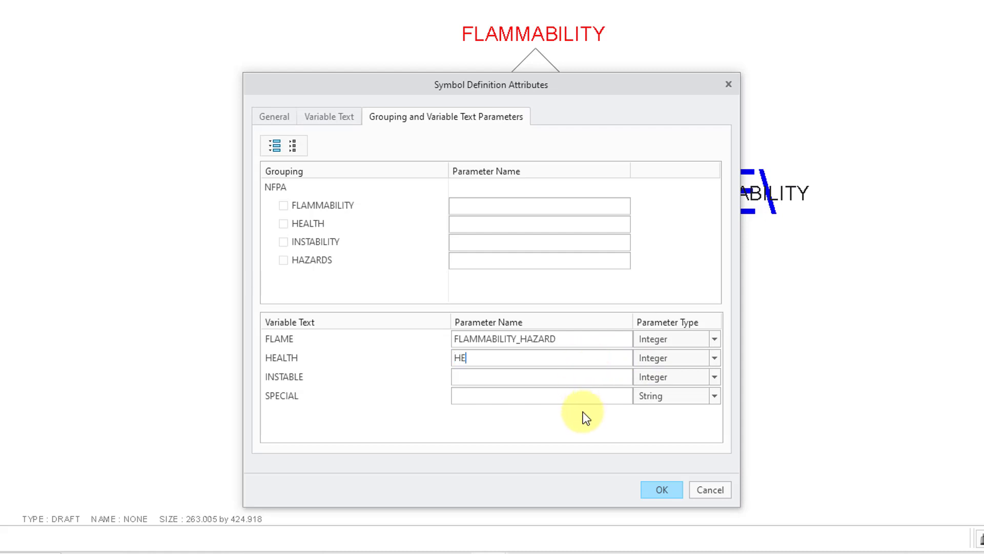
type("ALTH_HAZARD")
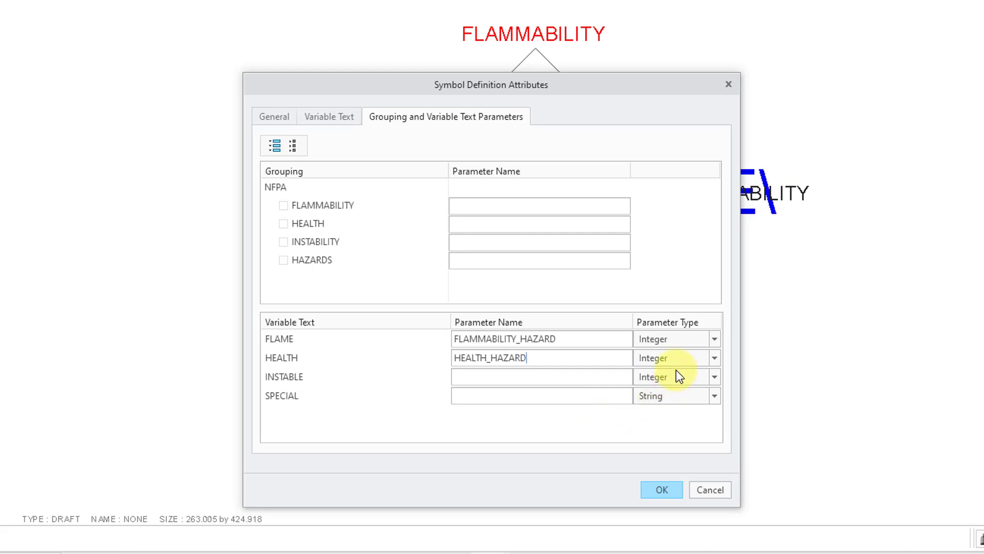
left_click(566, 377)
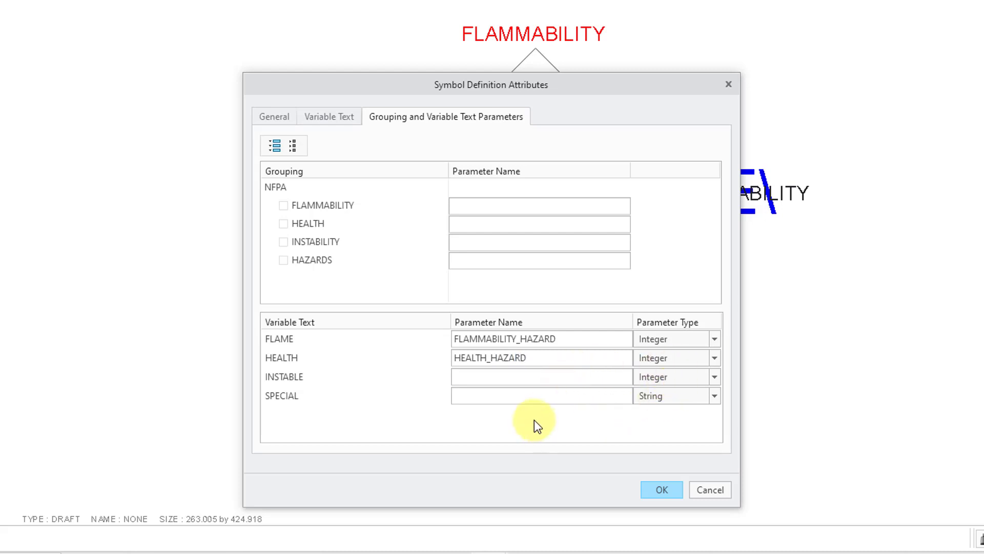
type("STABILITY_HAZARD")
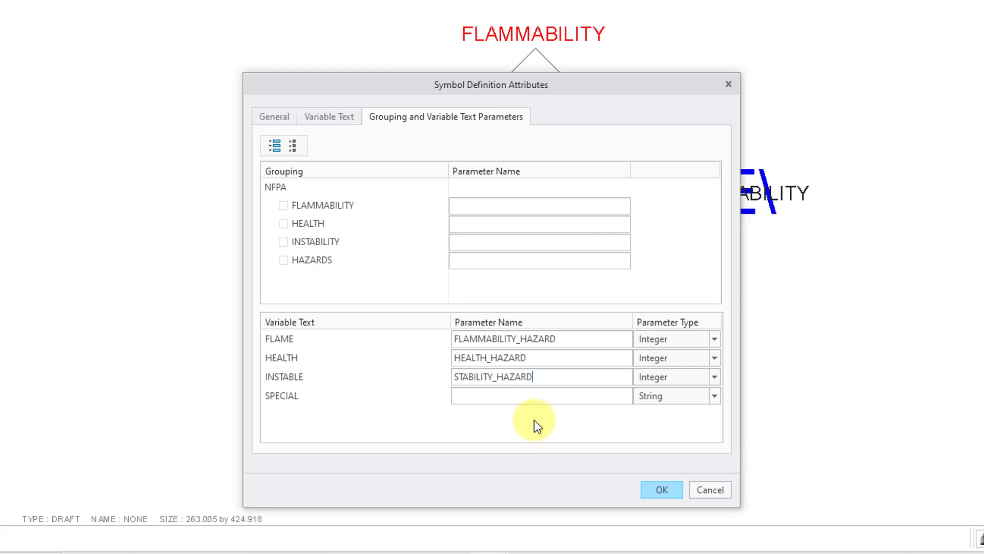
Assign the parameter name SPECIAL_HAZARD to the SPECIAL variable text and finish redefining the symbol.
left_click(571, 398)
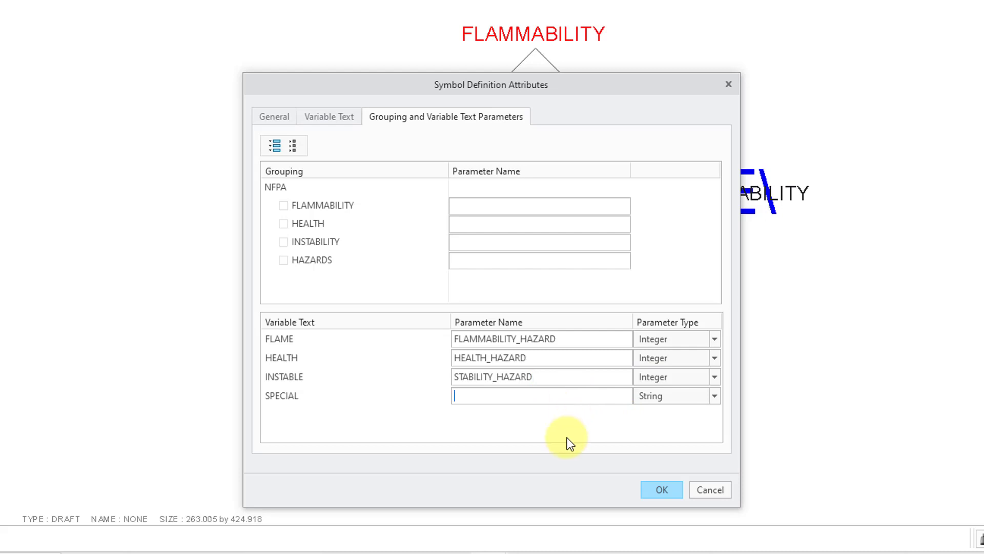
type("SPECIAL_HAR")
key("BackSpace")
type("ZARD")
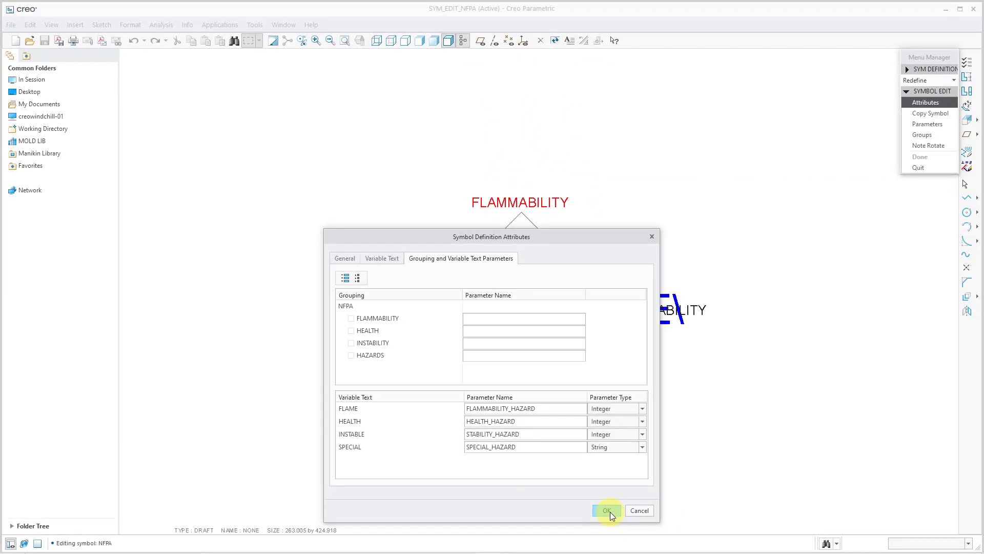
left_click(608, 510)
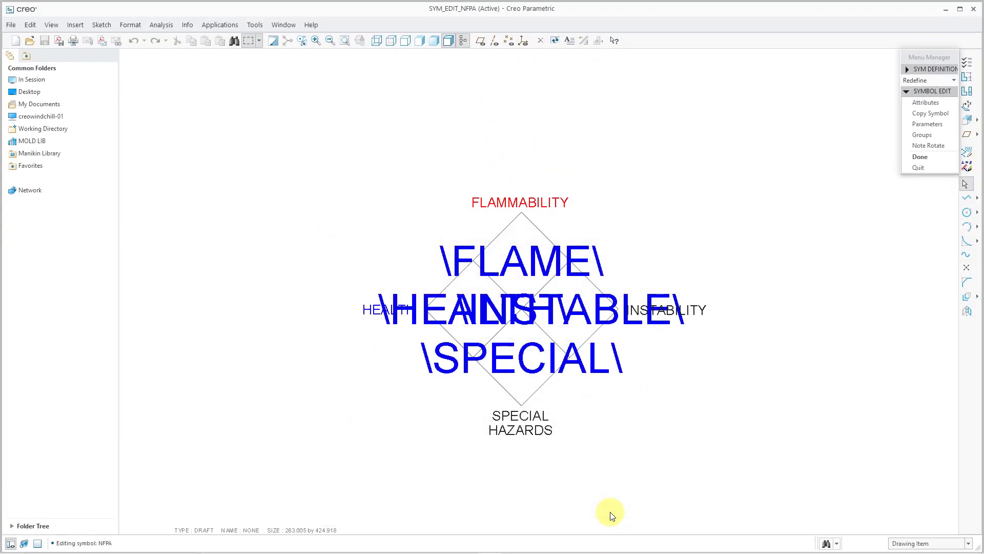
left_click(921, 156)
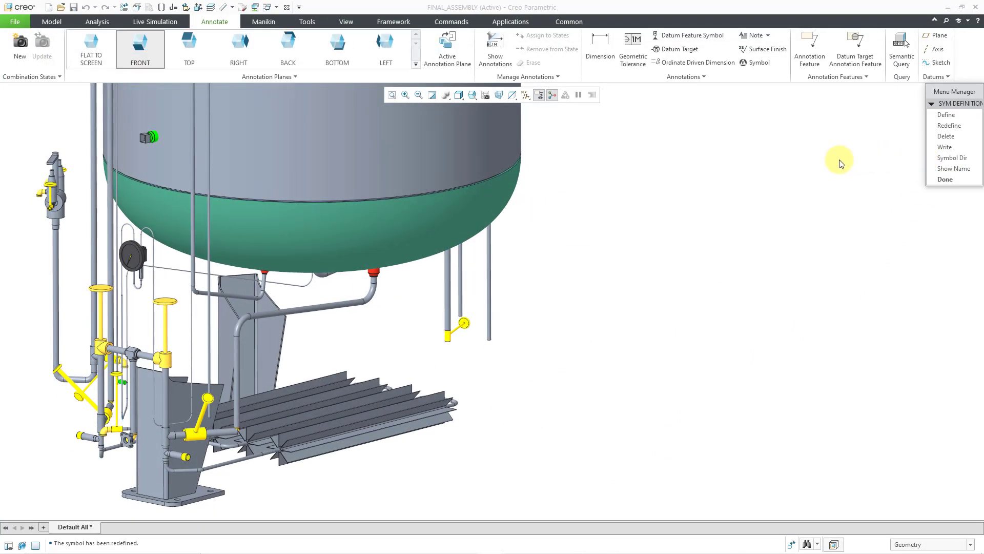
Write the redefined NFPA symbol to the default symbol directory and finish the symbol definition command.
left_click(945, 147)
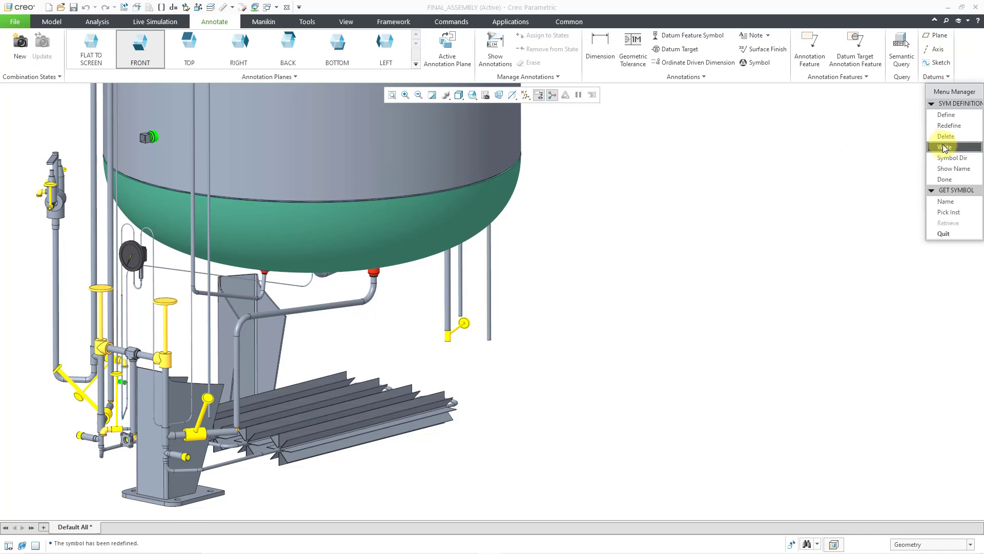
left_click(944, 202)
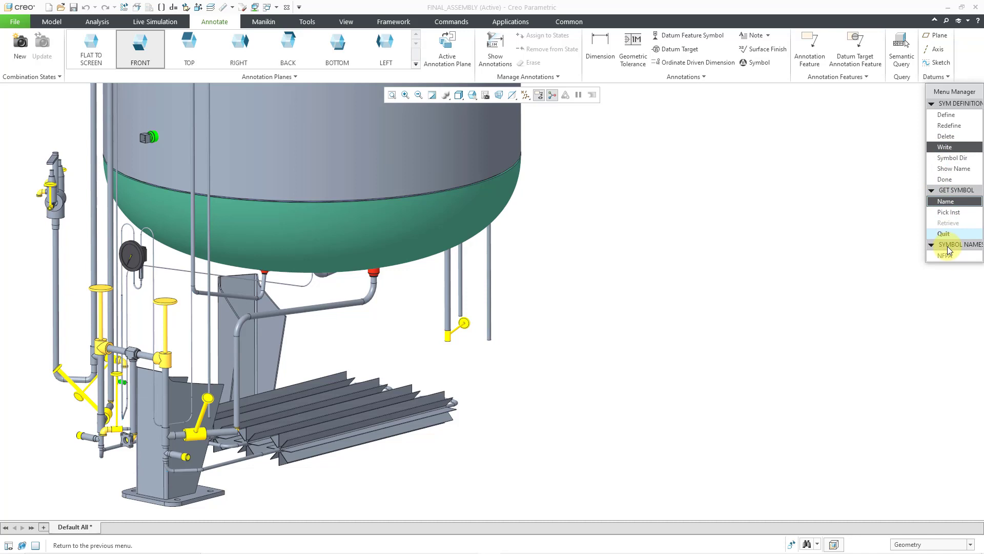
left_click(947, 257)
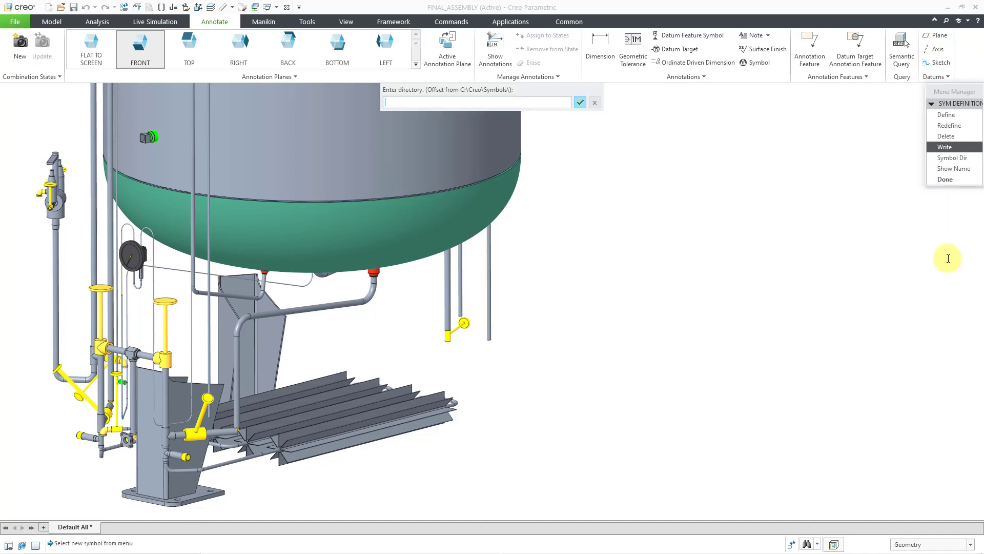
left_click(580, 103)
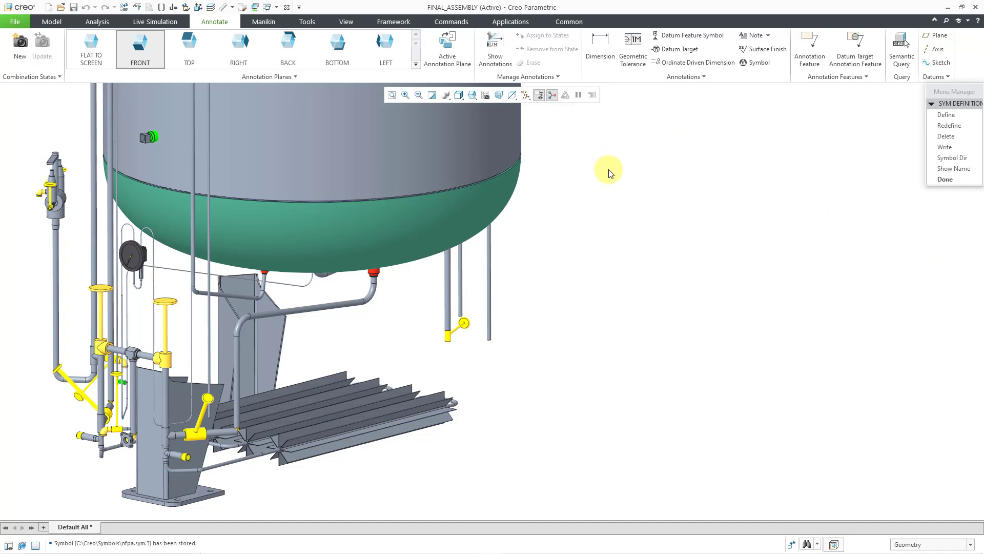
left_click(945, 179)
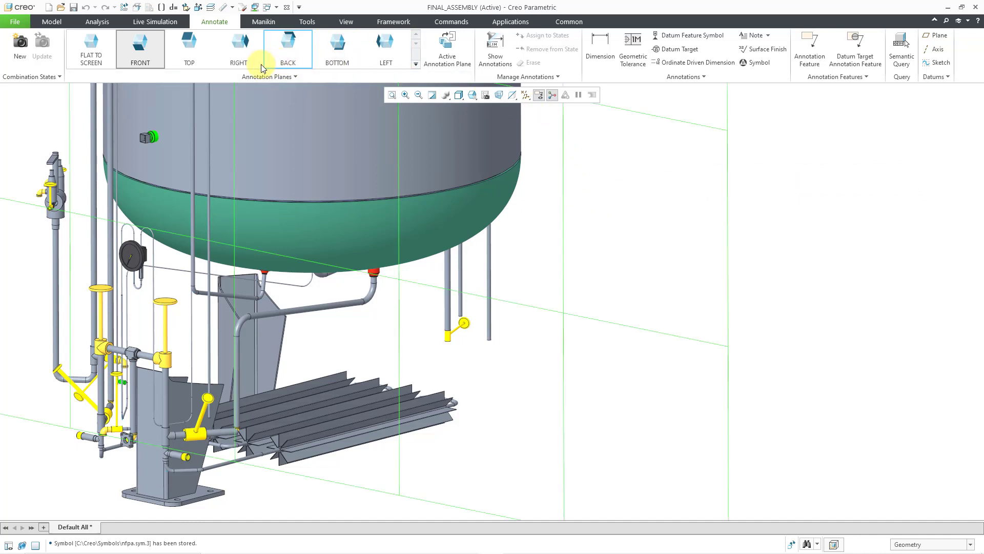
Set the annotation plane to Flat to Screen and place the pinned NFPA symbol in the empty space right of the tank.
left_click(93, 58)
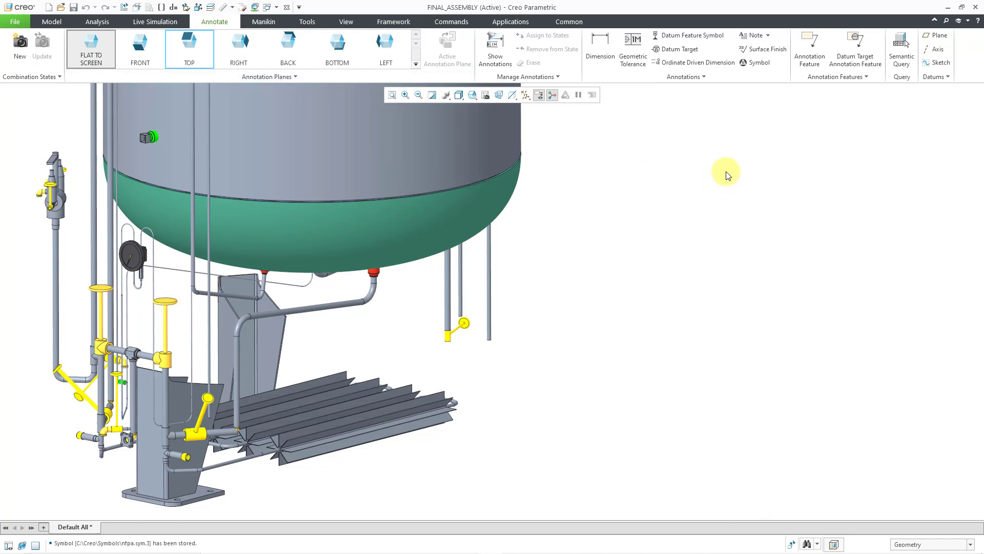
left_click(761, 66)
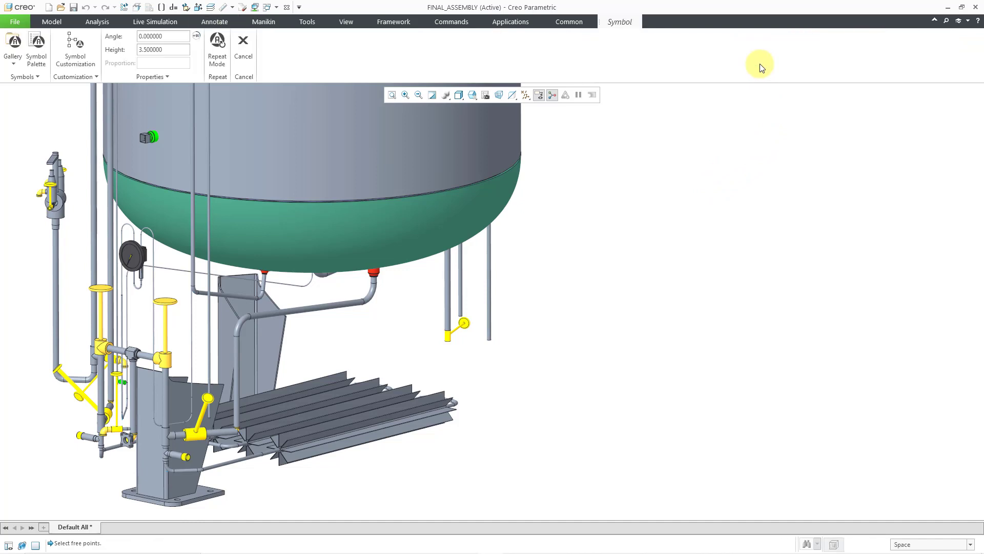
left_click(13, 63)
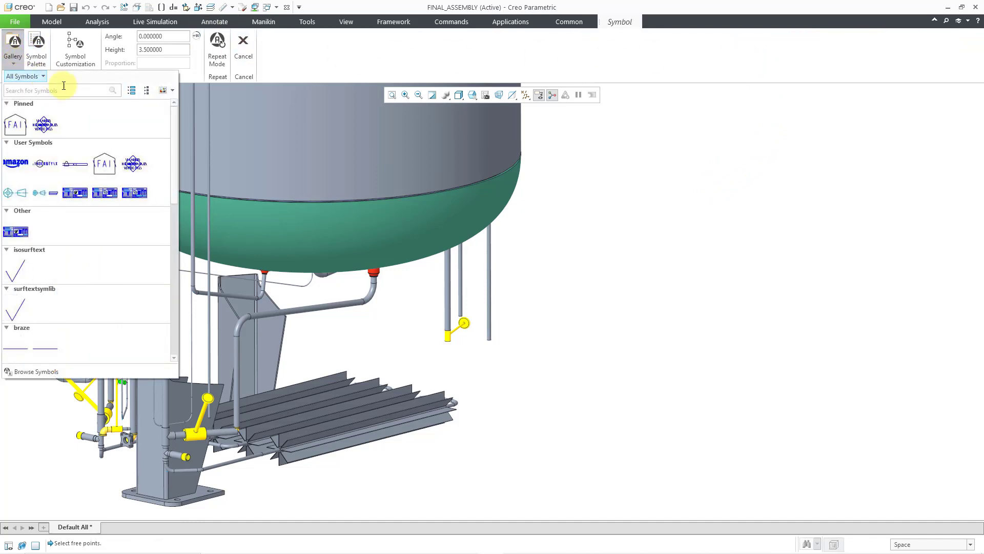
left_click(45, 125)
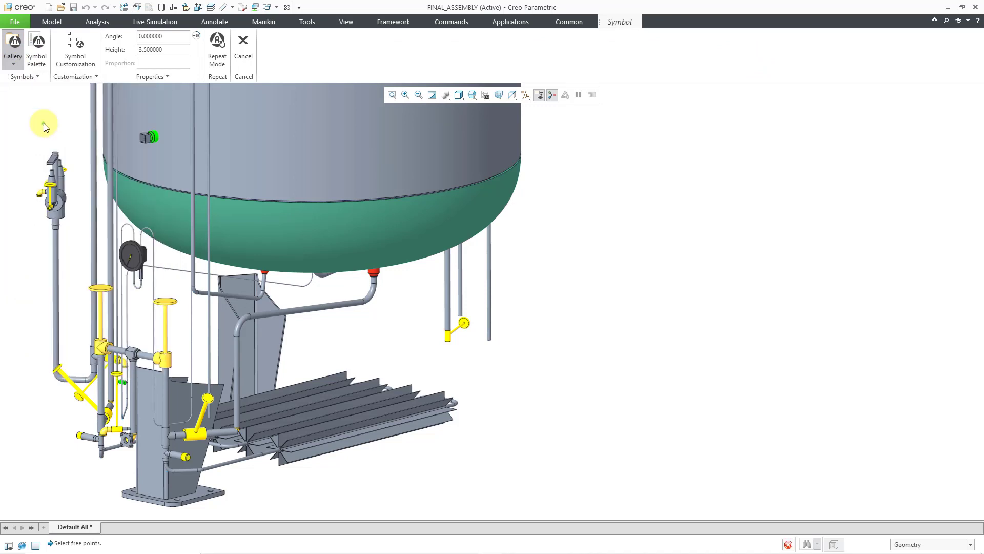
left_click(846, 159)
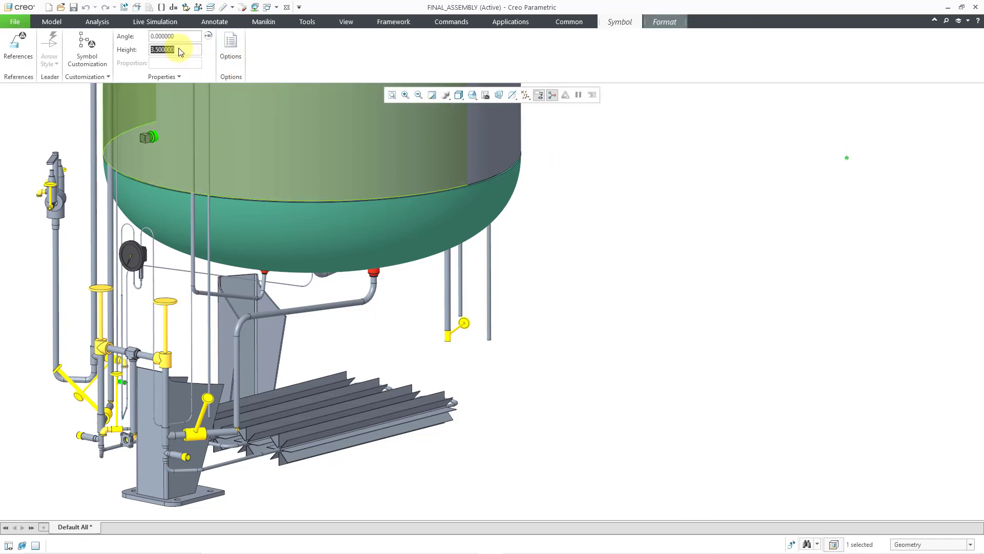
Set the NFPA symbol's height to 80 and move it farther right from the tank.
key("Return")
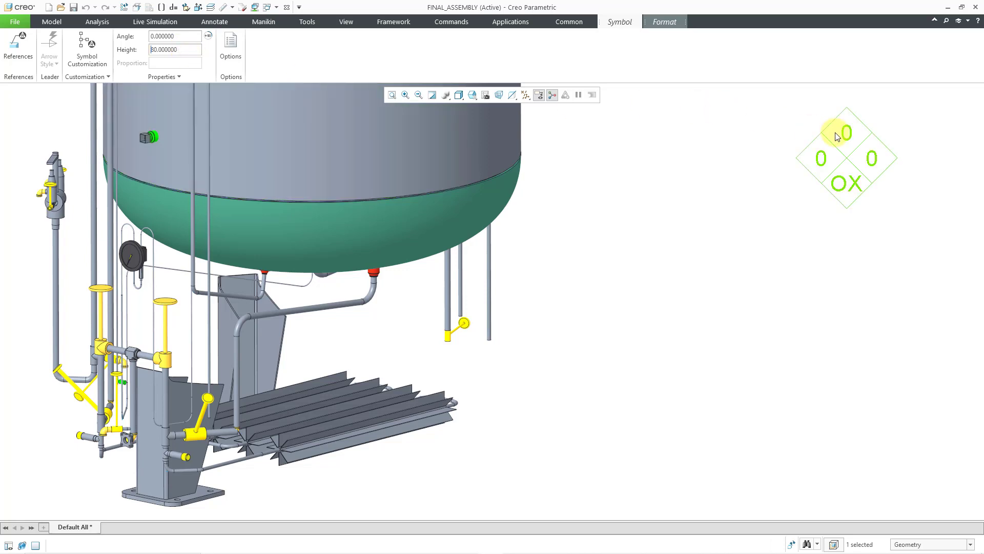
left_click(897, 161)
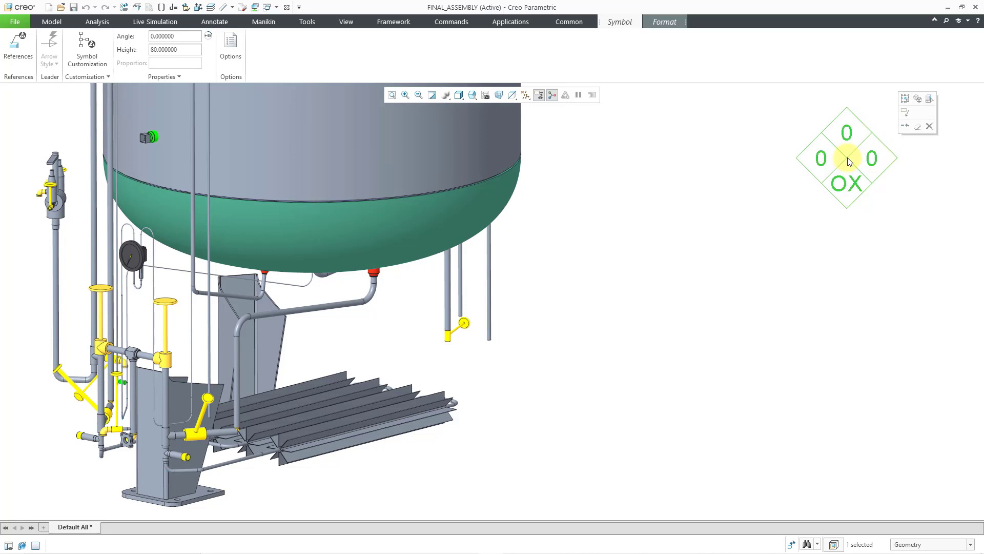
left_click_drag(847, 158, 901, 152)
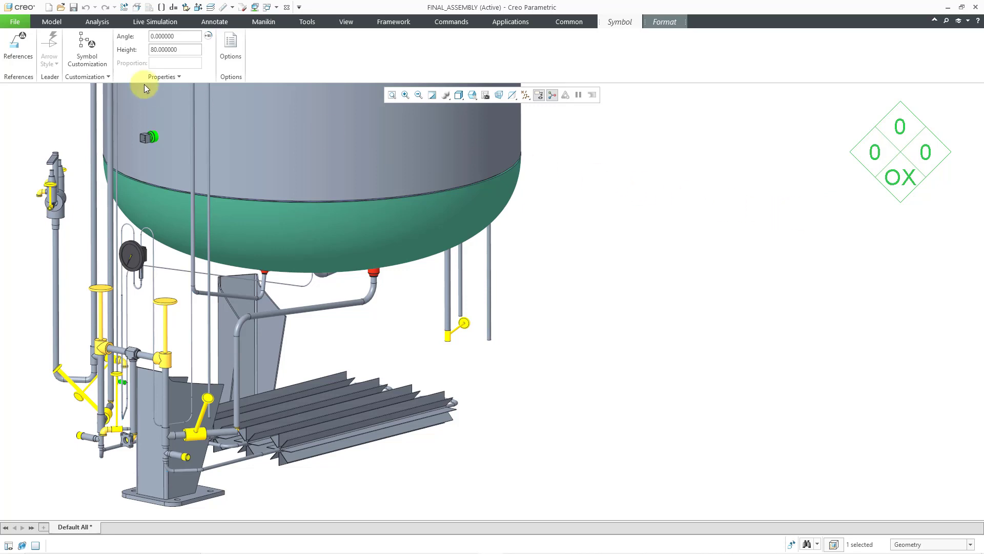
Customize the placed NFPA symbol's variable text, setting FLAME to 4 and HEALTH to 1.
left_click(97, 63)
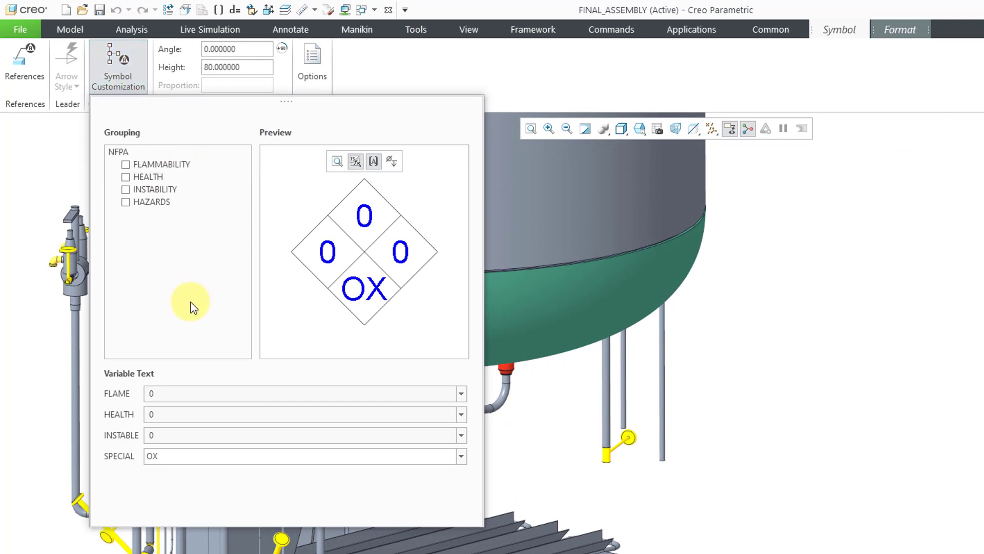
left_click(207, 396)
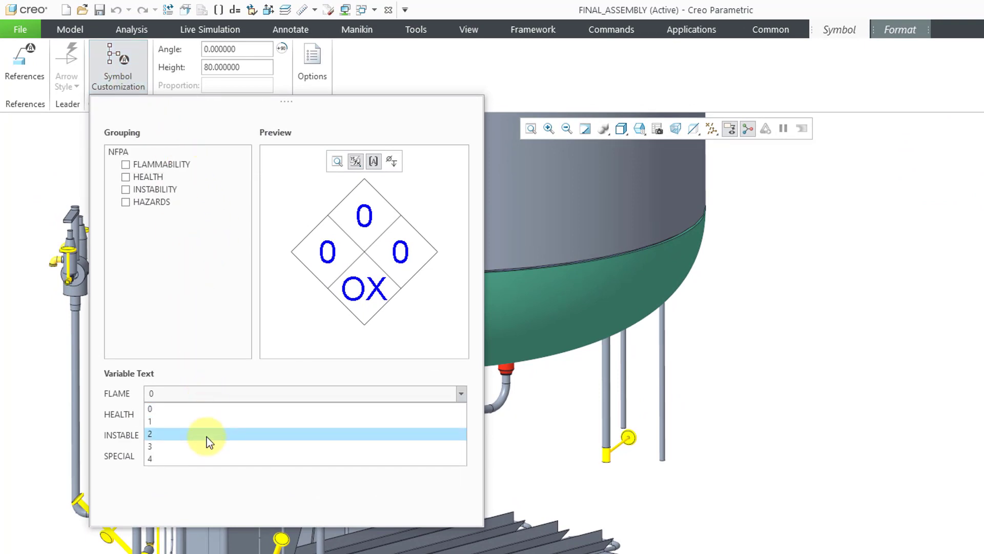
left_click(206, 457)
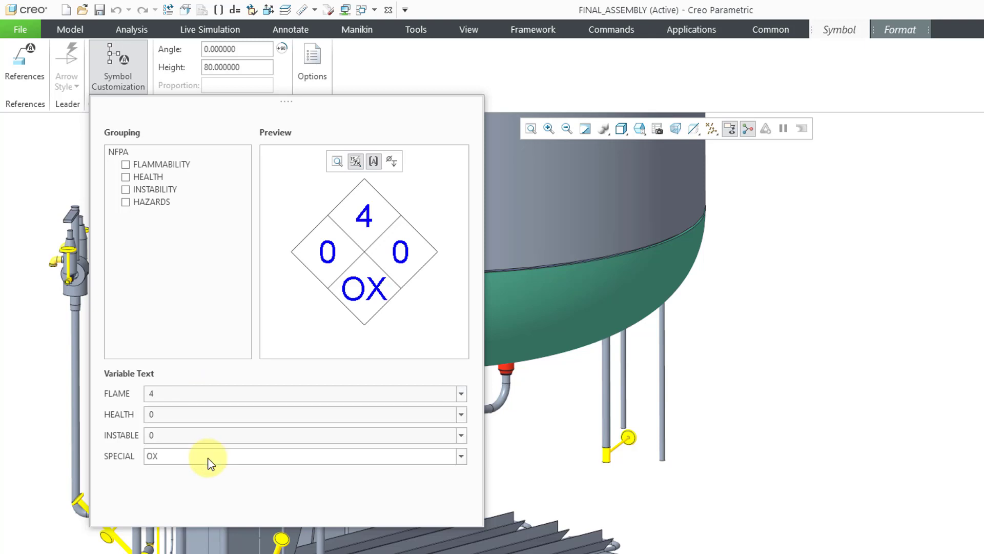
left_click(201, 417)
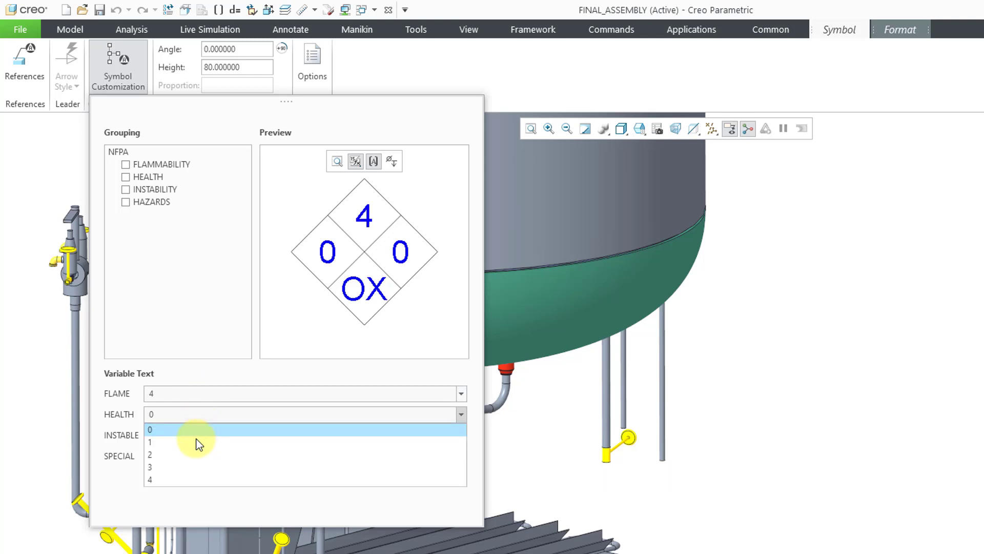
left_click(195, 442)
Set the symbol's INSTABLE variable text to 2 and SPECIAL to W, and finish placing the symbol.
left_click(195, 435)
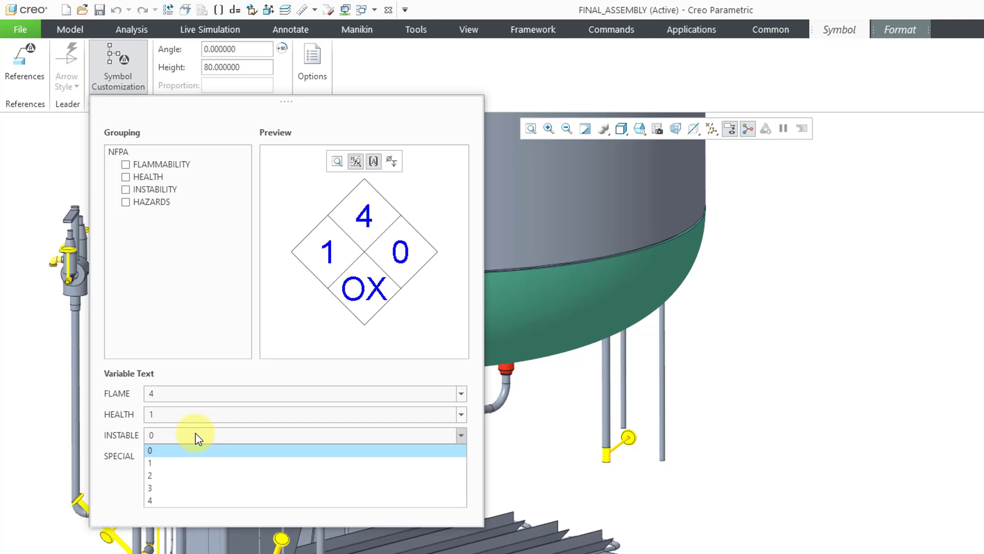
left_click(199, 475)
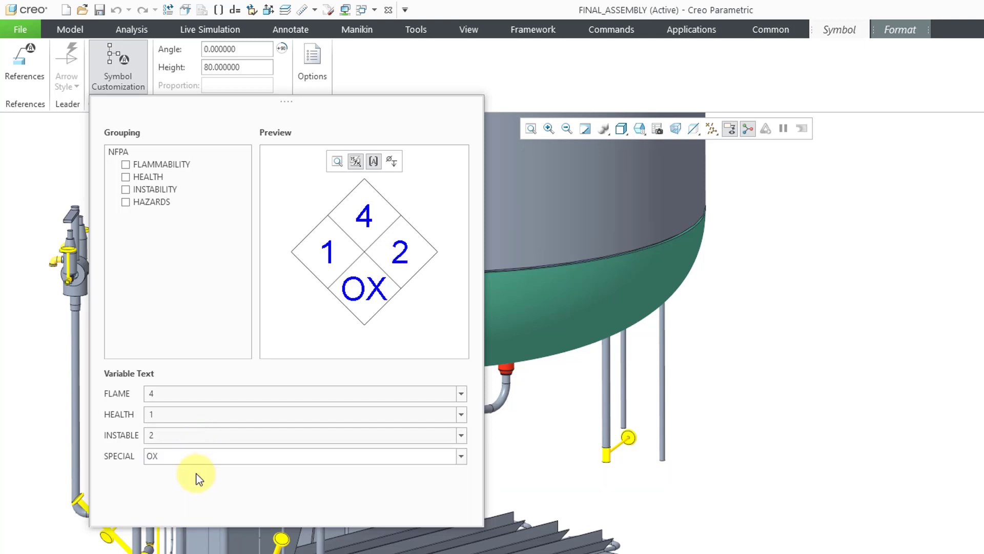
left_click(461, 456)
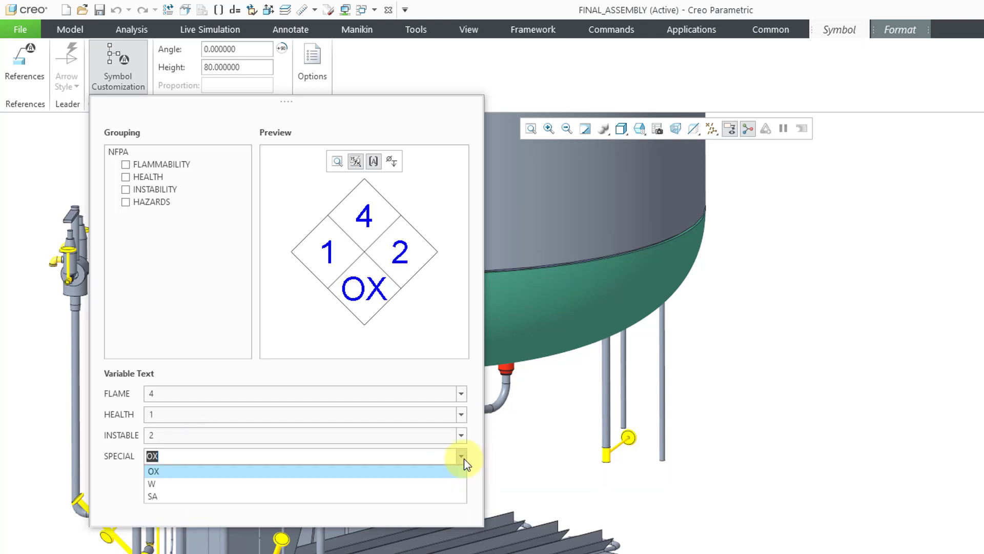
left_click(430, 485)
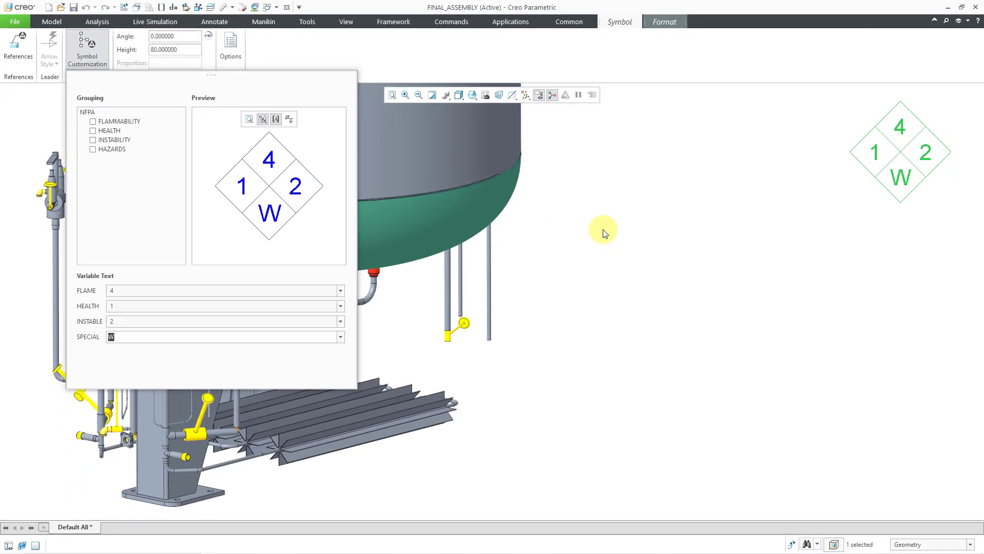
middle_click(603, 229)
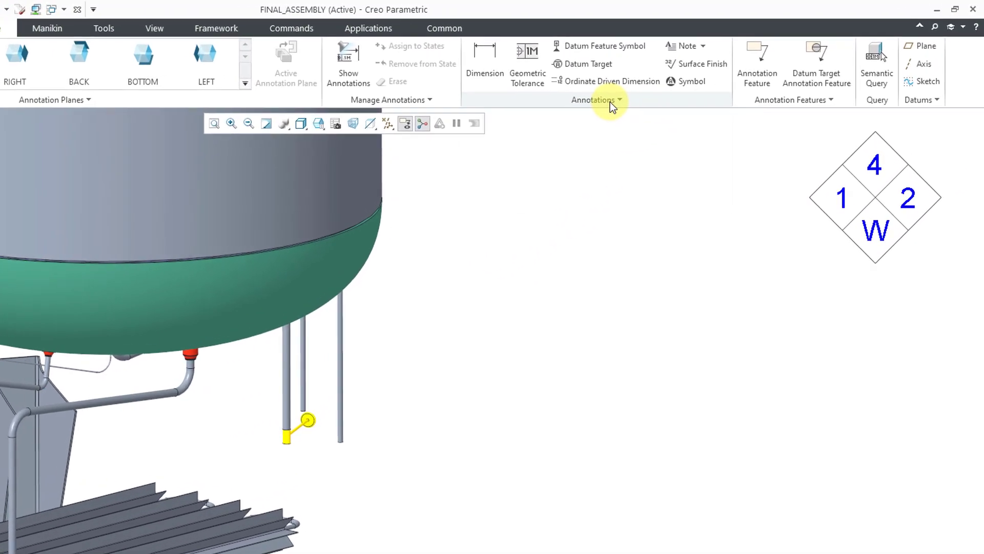
Review the NFPA symbol's parameter names and types with Symbol Definition Parameter Info, and close the report.
left_click(610, 103)
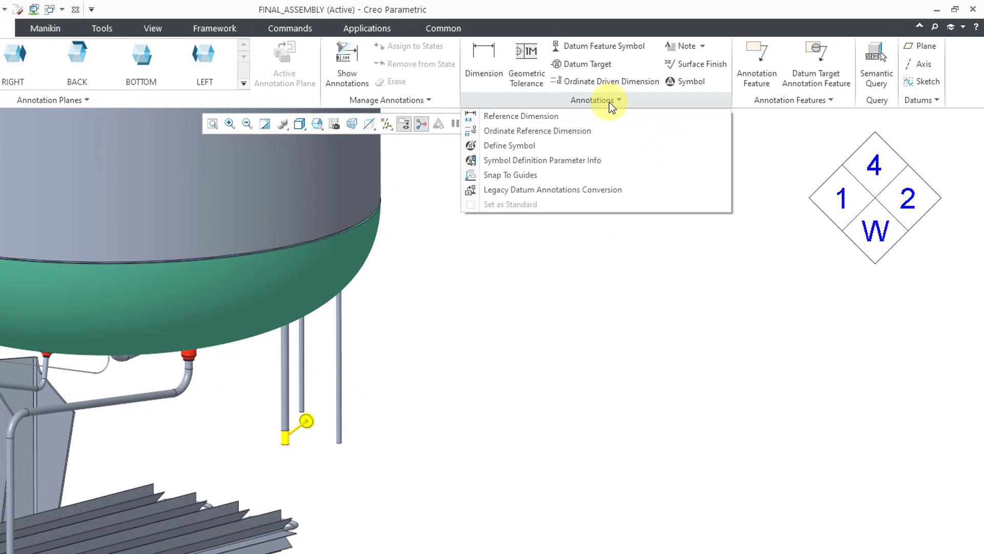
left_click(620, 165)
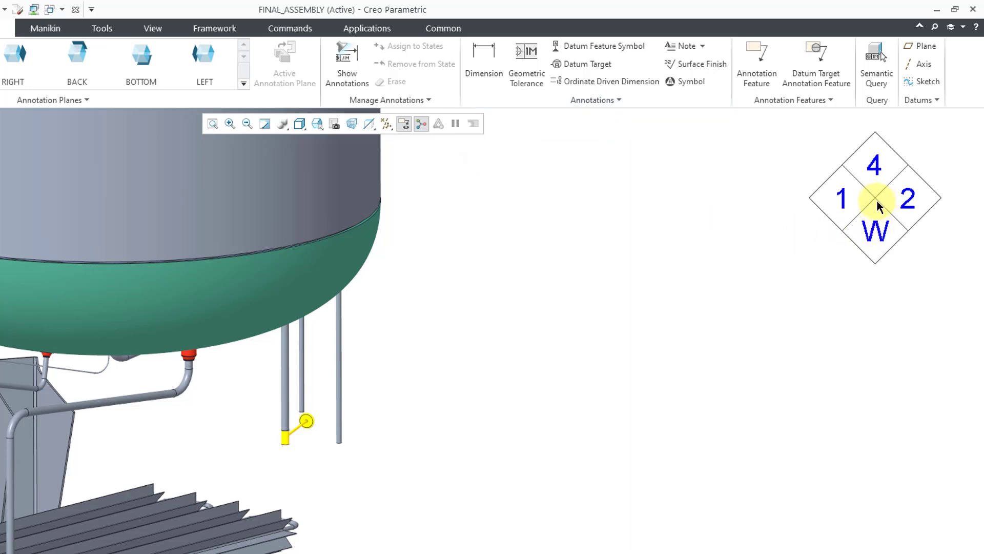
left_click(911, 200)
double_click(940, 196)
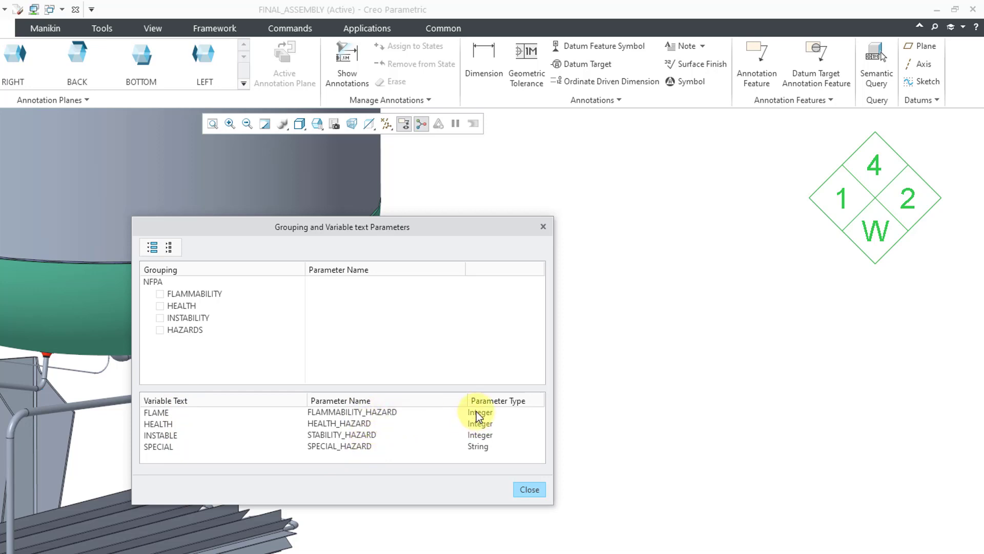
left_click(528, 489)
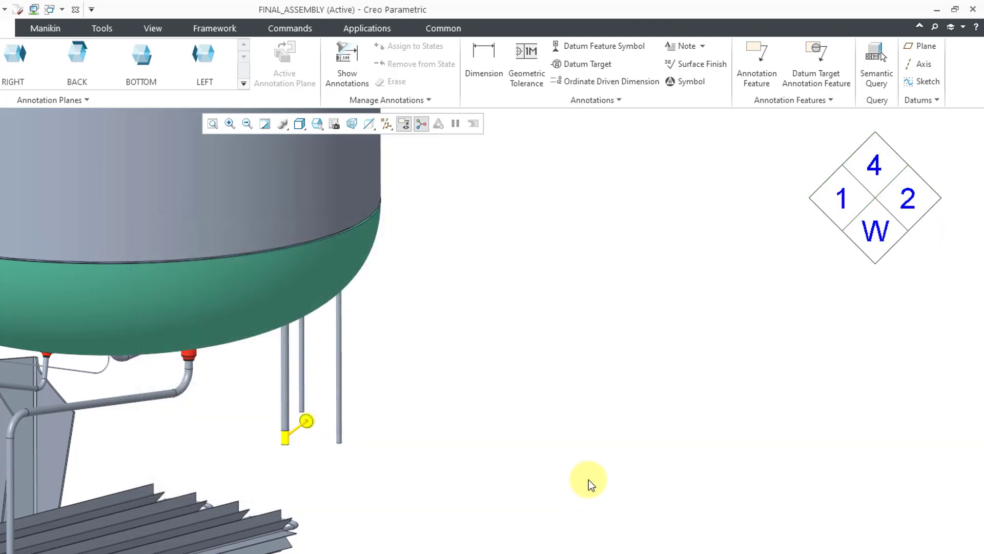
Inspect the placed NFPA symbol's annotation parameters, widening the Name column to read the full names, and close the list.
left_click(905, 239)
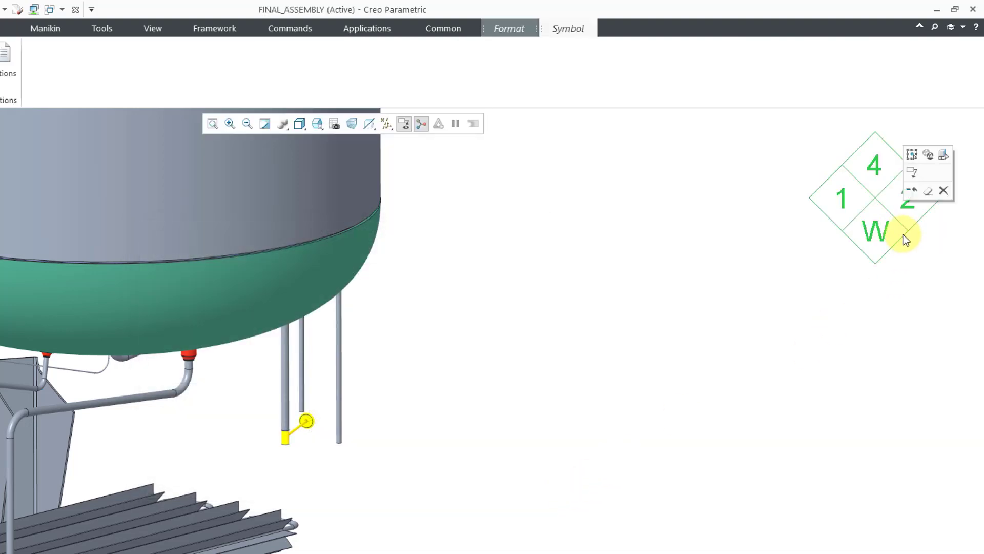
right_click(905, 238)
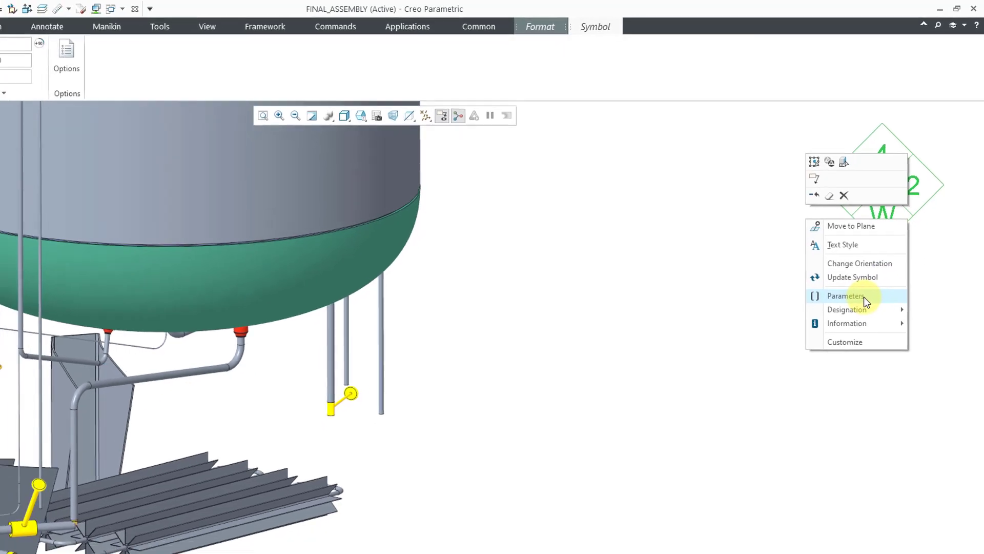
left_click(864, 296)
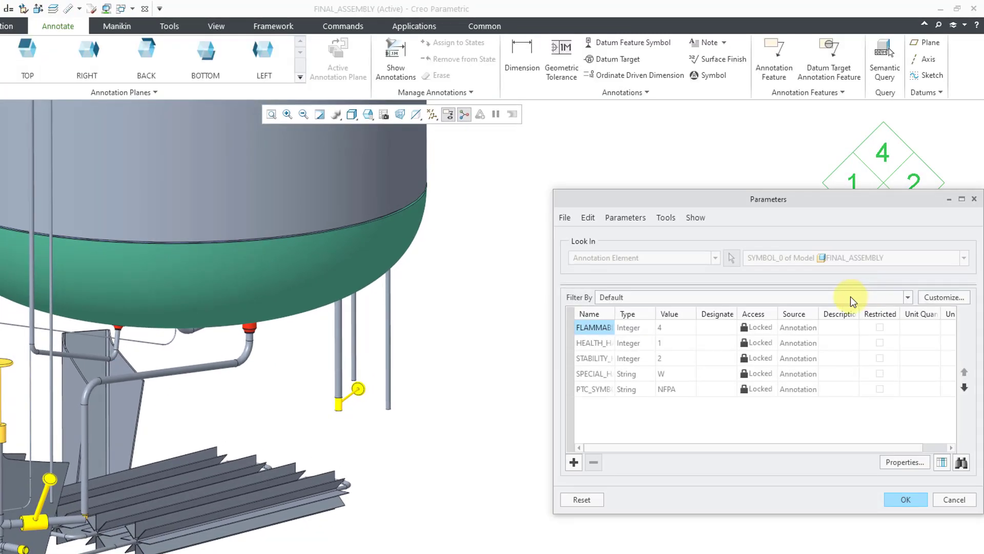
left_click_drag(613, 308, 676, 303)
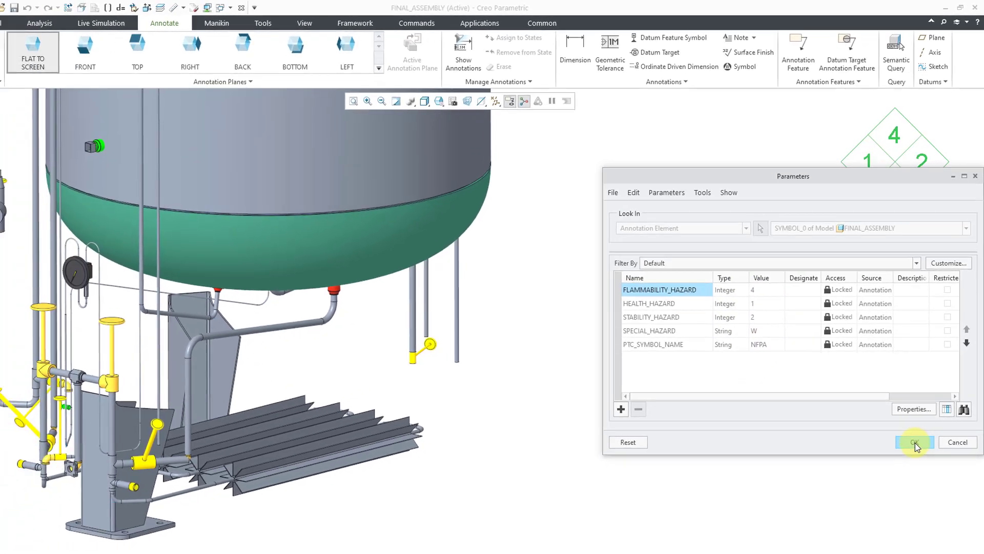
left_click(906, 500)
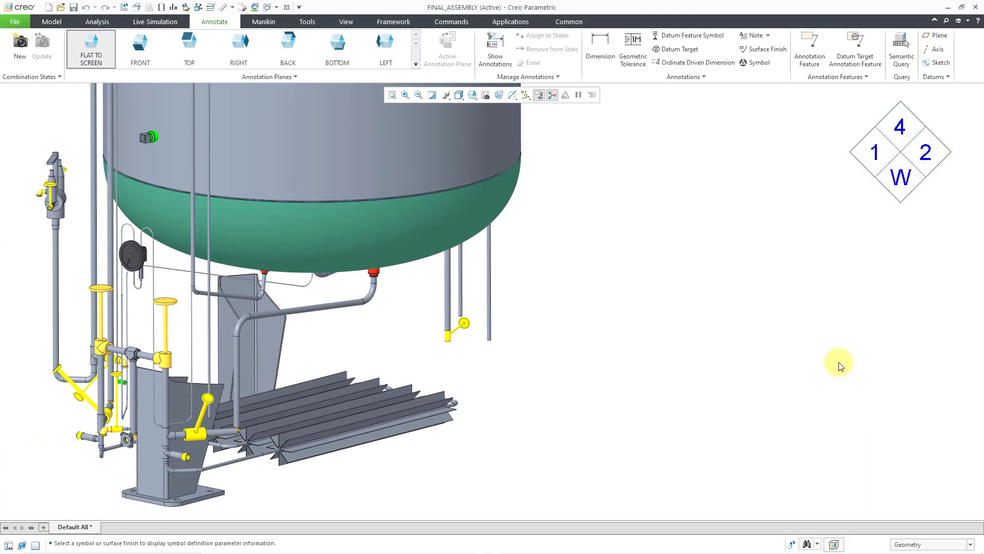